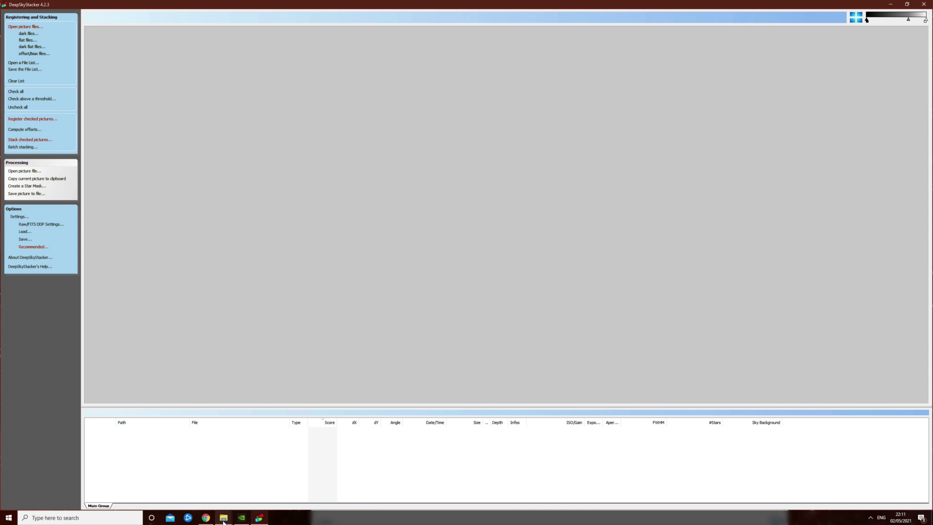
- Drag the 55 crescent nebula FIT files into DeepSkyStacker and add them as Light Frames
{"action": "mouse_move", "coordinate": [224, 518]}
{"action": "left_click", "coordinate": [172, 465]}
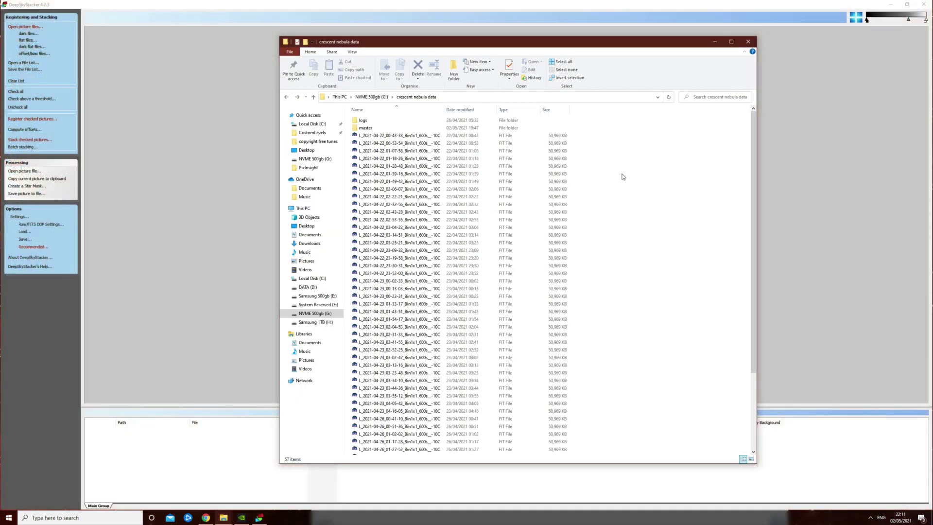
{"action": "left_click_drag", "start_coordinate": [599, 136], "coordinate": [381, 396]}
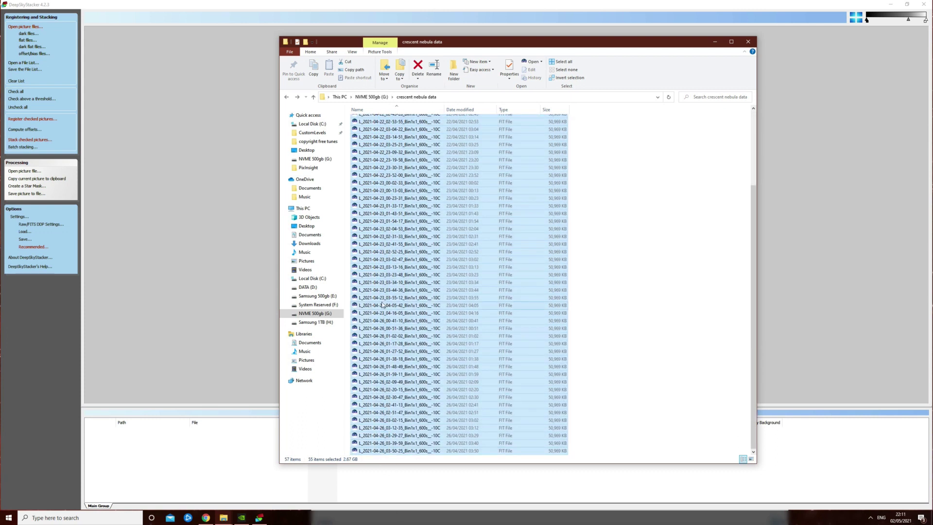
{"action": "left_click_drag", "start_coordinate": [224, 201], "coordinate": [225, 203]}
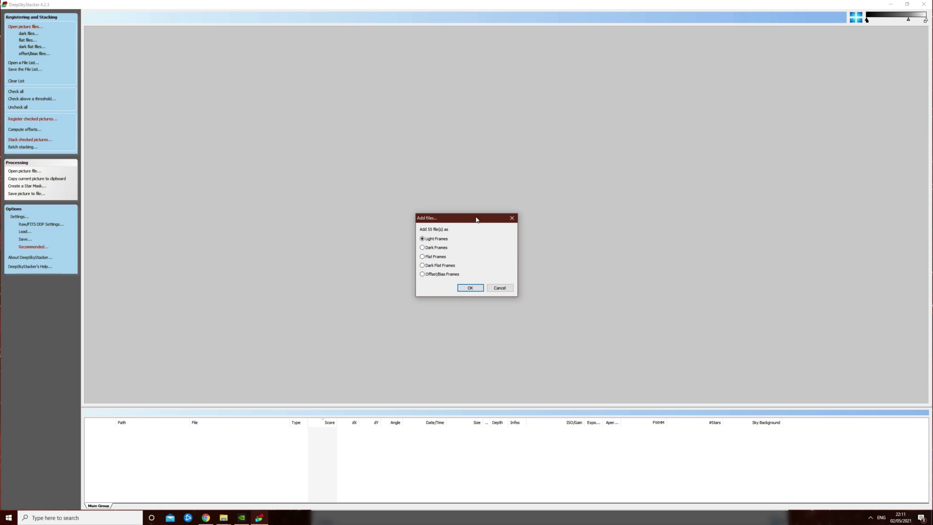
{"action": "left_click_drag", "start_coordinate": [476, 220], "coordinate": [420, 212]}
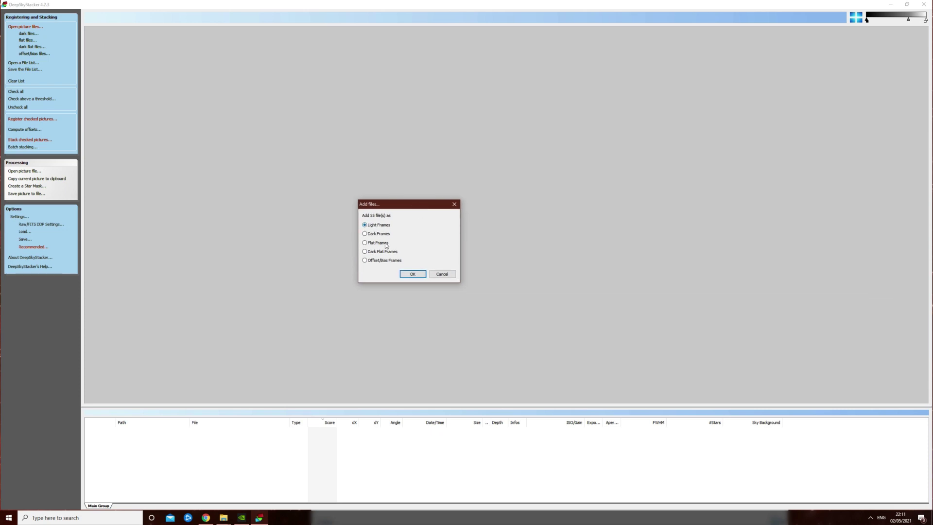
{"action": "left_click", "coordinate": [412, 274]}
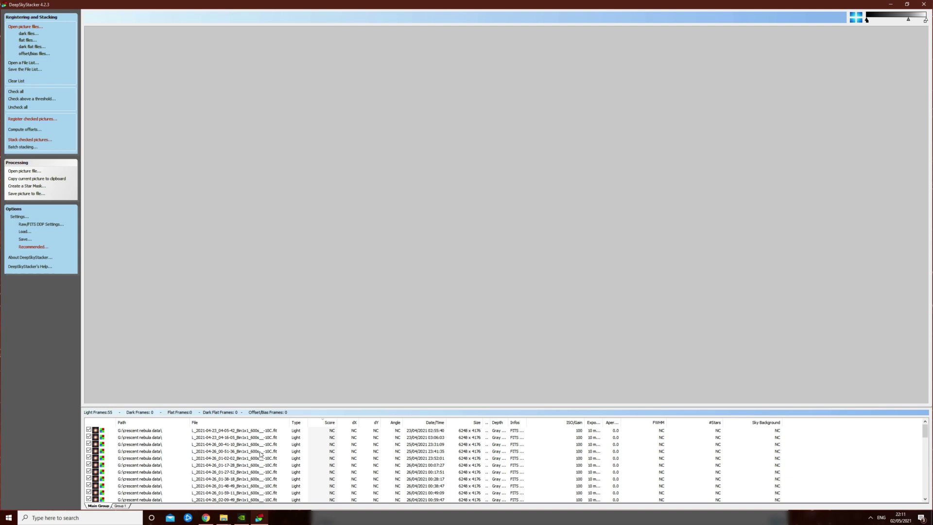
- Add the 20 files from the 2600 L EXTREME FLATS folder as Flat Frames
{"action": "left_click", "coordinate": [228, 465]}
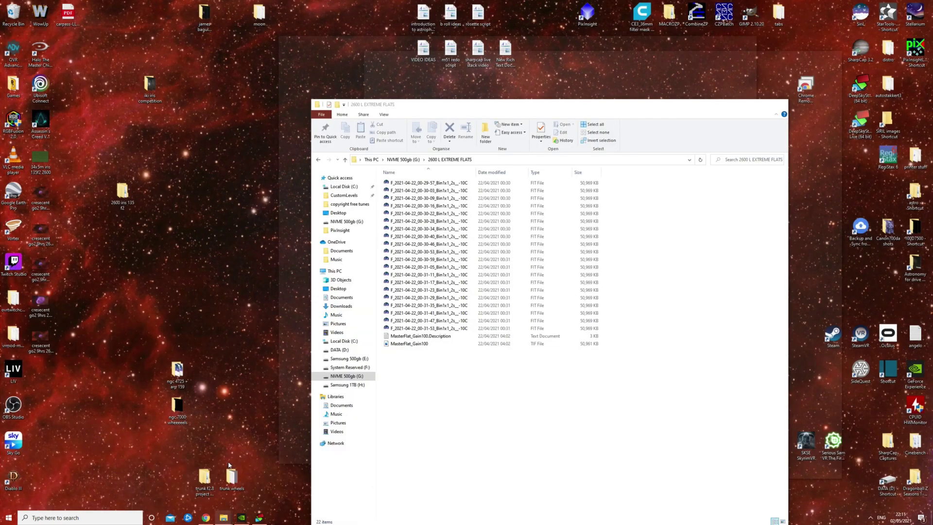
{"action": "left_click_drag", "start_coordinate": [609, 181], "coordinate": [403, 329]}
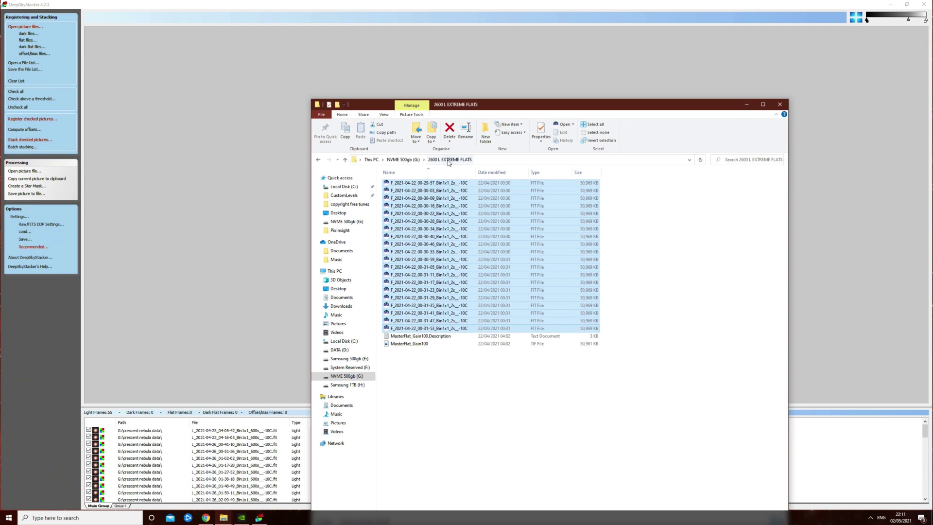
{"action": "left_click_drag", "start_coordinate": [403, 285], "coordinate": [279, 231]}
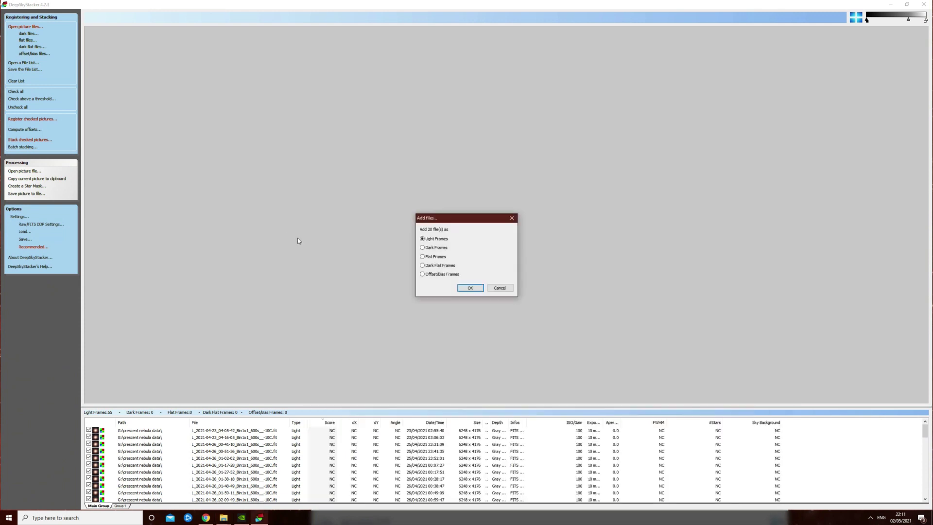
{"action": "left_click", "coordinate": [422, 257]}
{"action": "left_click", "coordinate": [470, 287]}
- Add the 20 files from the 2600 BIAS folder as Offset/Bias Frames
{"action": "left_click", "coordinate": [223, 518]}
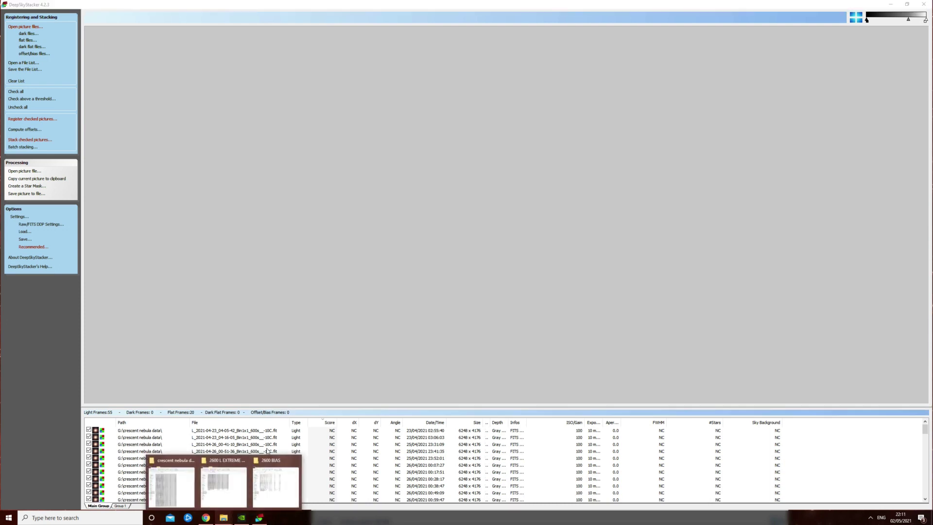
{"action": "left_click", "coordinate": [276, 466]}
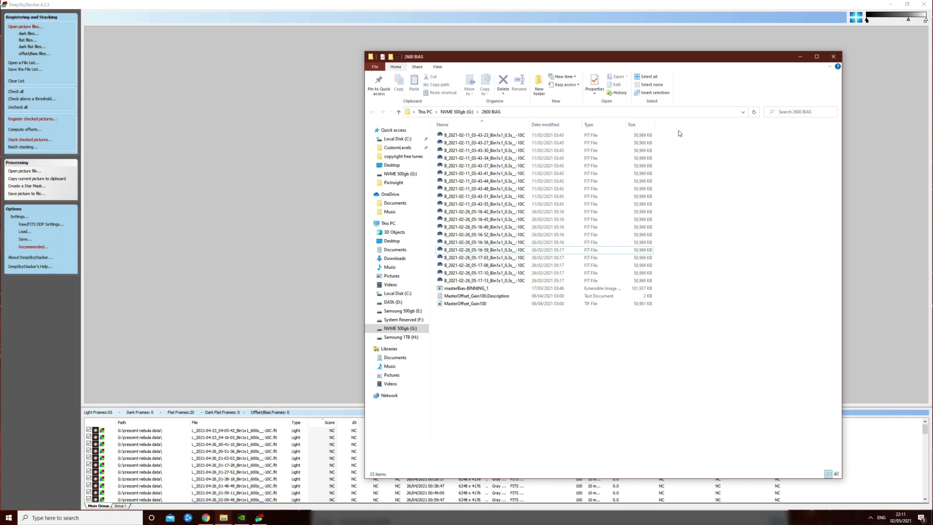
{"action": "left_click_drag", "start_coordinate": [641, 138], "coordinate": [328, 244]}
{"action": "left_click", "coordinate": [422, 274]}
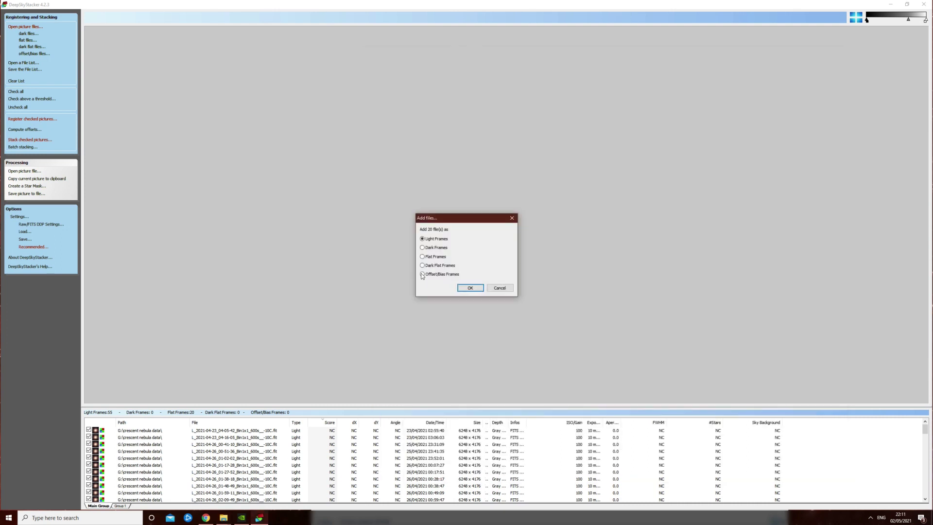
{"action": "left_click", "coordinate": [470, 288]}
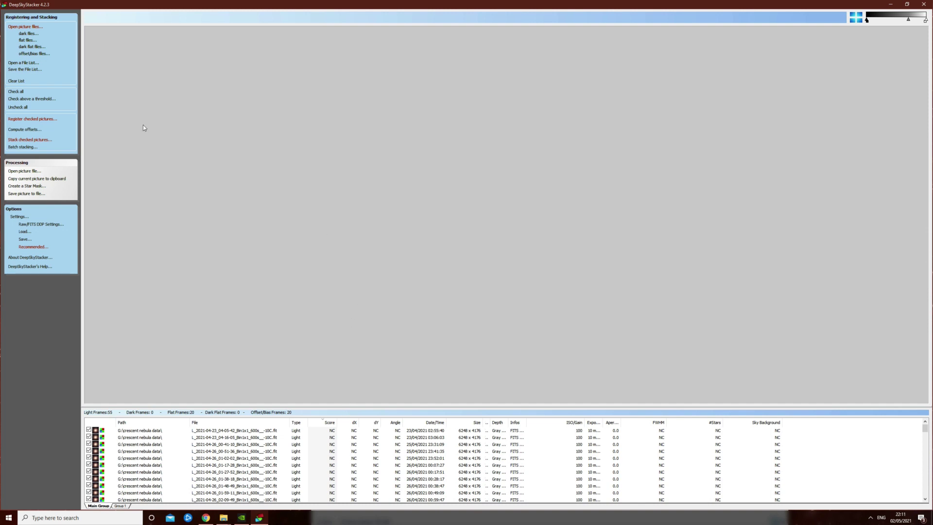
- Open Register Settings and leave Stack after registering unchecked
{"action": "left_click", "coordinate": [48, 121]}
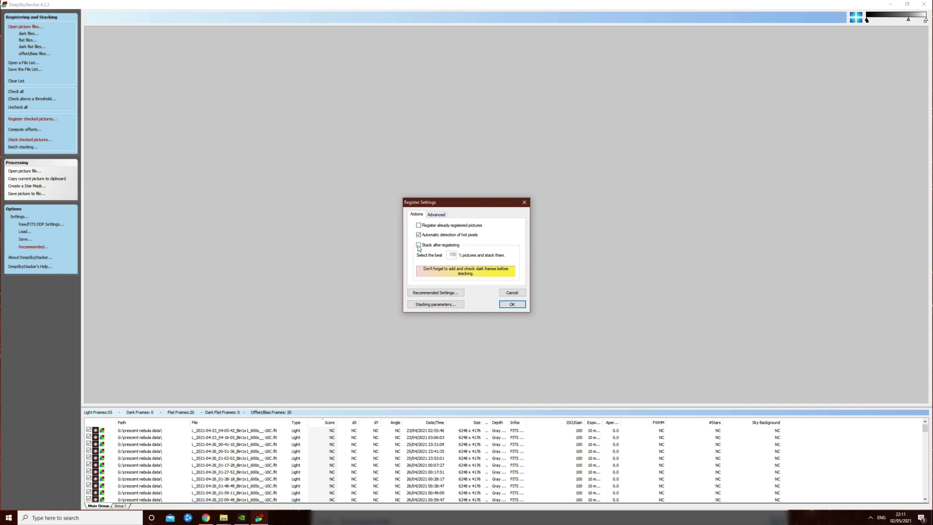
{"action": "left_click", "coordinate": [418, 245]}
{"action": "double_click", "coordinate": [452, 256]}
{"action": "left_click", "coordinate": [419, 245]}
- On the Advanced tab, compare detected-star counts at 46%, 2% and 15% thresholds, ending at 15%
{"action": "mouse_move", "coordinate": [478, 205]}
{"action": "left_mouse_down"}
{"action": "mouse_move", "coordinate": [465, 208]}
{"action": "mouse_move", "coordinate": [474, 205]}
{"action": "left_mouse_up"}
{"action": "left_click", "coordinate": [429, 216]}
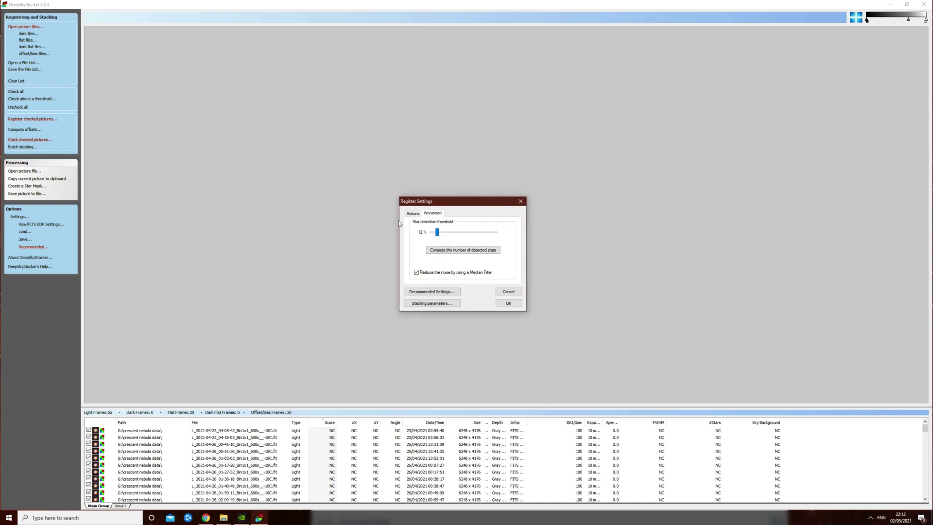
{"action": "left_click", "coordinate": [456, 253]}
{"action": "left_click_drag", "start_coordinate": [438, 233], "coordinate": [461, 233]}
{"action": "left_click", "coordinate": [483, 250]}
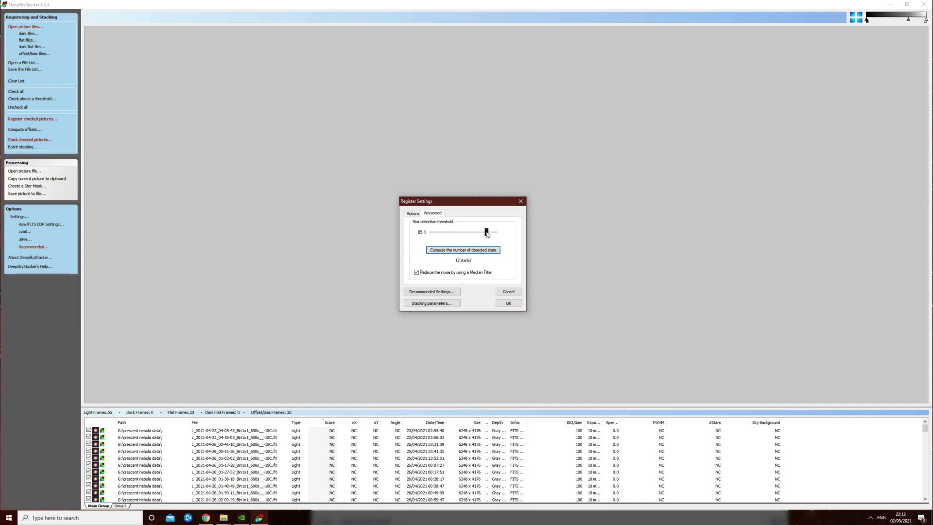
{"action": "left_click_drag", "start_coordinate": [486, 232], "coordinate": [430, 233]}
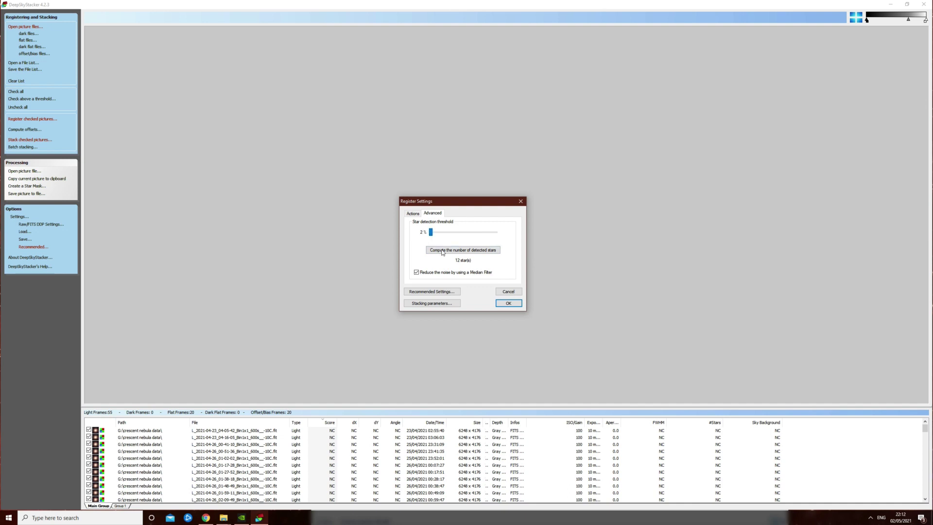
{"action": "left_click", "coordinate": [442, 251]}
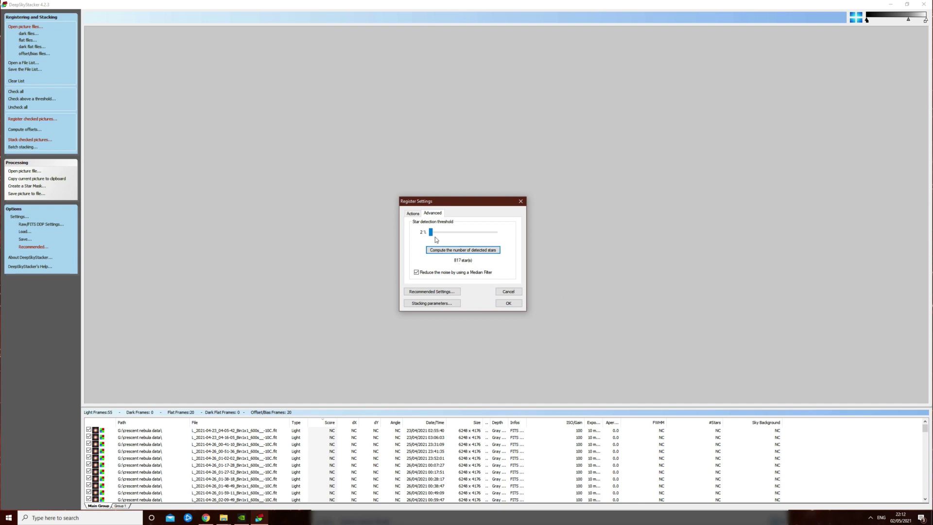
{"action": "left_click_drag", "start_coordinate": [430, 233], "coordinate": [441, 236]}
{"action": "left_click", "coordinate": [454, 250]}
- Return to Actions and register all 55 checked light frames
{"action": "left_click", "coordinate": [416, 214]}
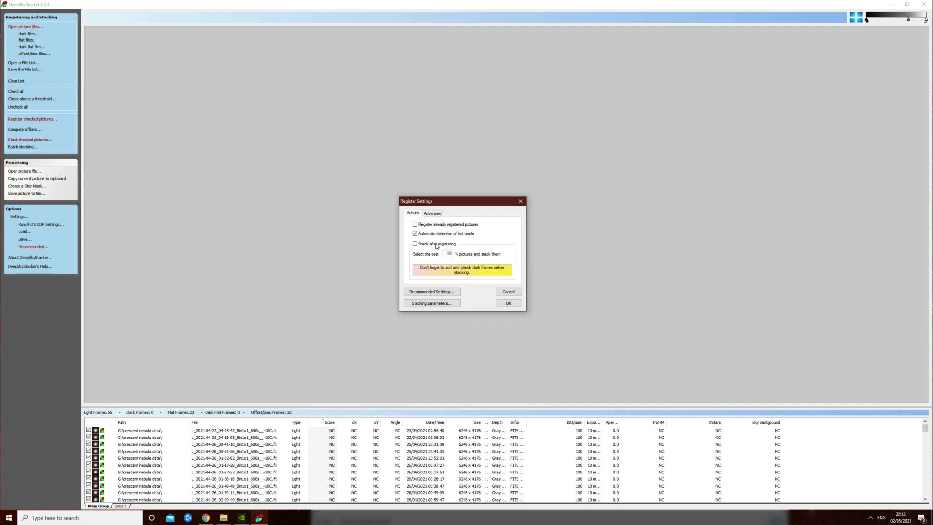
{"action": "left_click", "coordinate": [507, 303]}
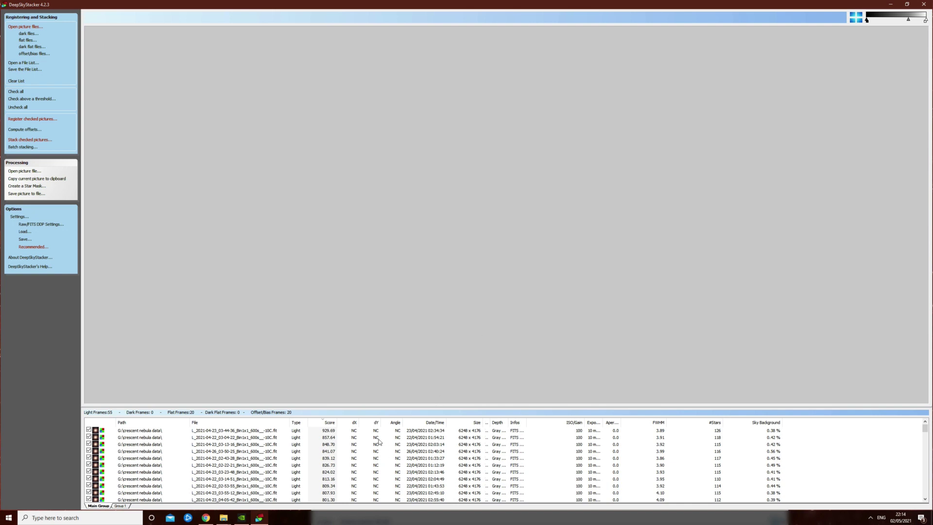
- Load the top-scoring frame (929.69, FWHM 3.89) and zoom in and out on its stars
{"action": "scroll", "coordinate": [369, 447], "scroll_direction": "down", "scroll_amount": 2}
{"action": "scroll", "coordinate": [360, 455], "scroll_direction": "up", "scroll_amount": 2}
{"action": "left_click", "coordinate": [328, 431]}
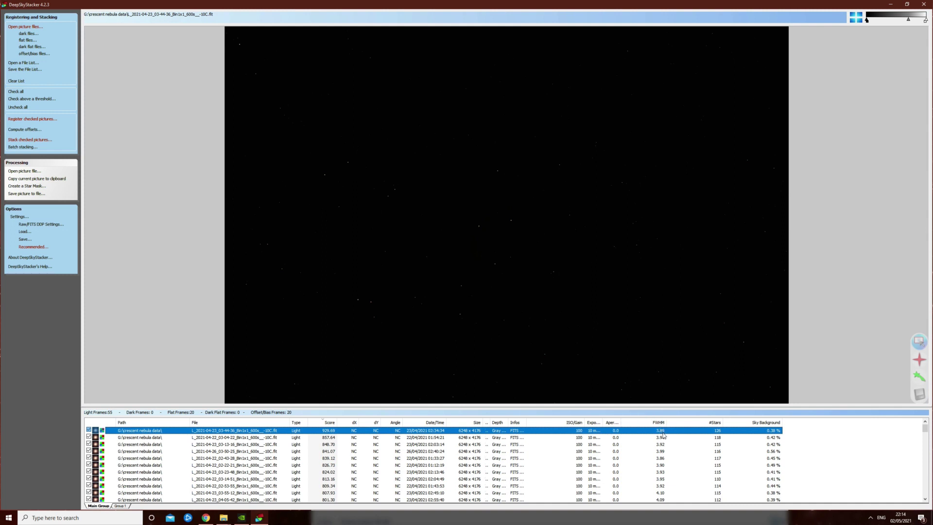
{"action": "left_click", "coordinate": [541, 303]}
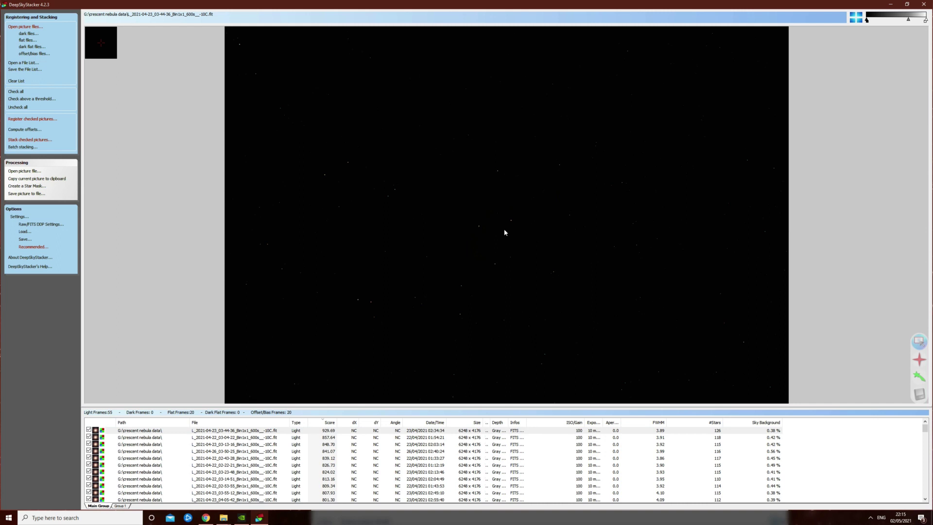
{"action": "scroll", "coordinate": [509, 222], "scroll_direction": "up", "scroll_amount": 1}
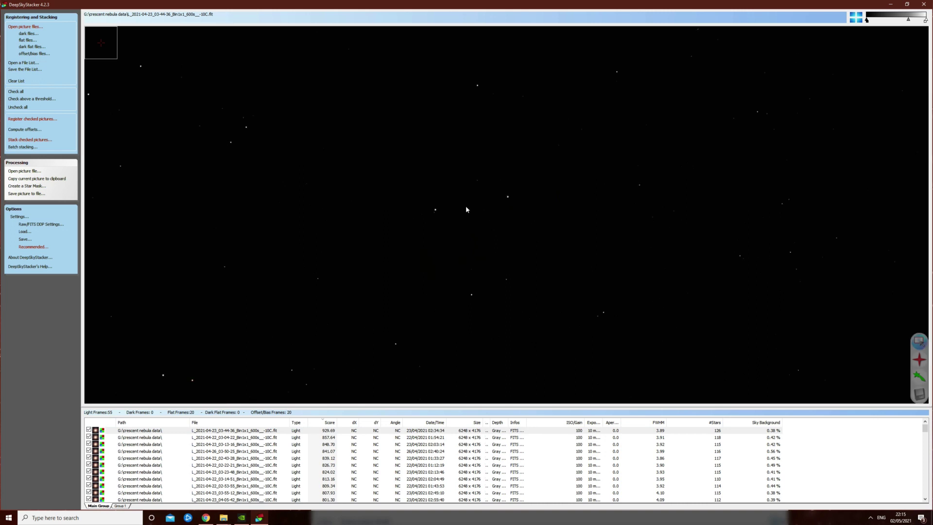
{"action": "scroll", "coordinate": [466, 209], "scroll_direction": "up", "scroll_amount": 4}
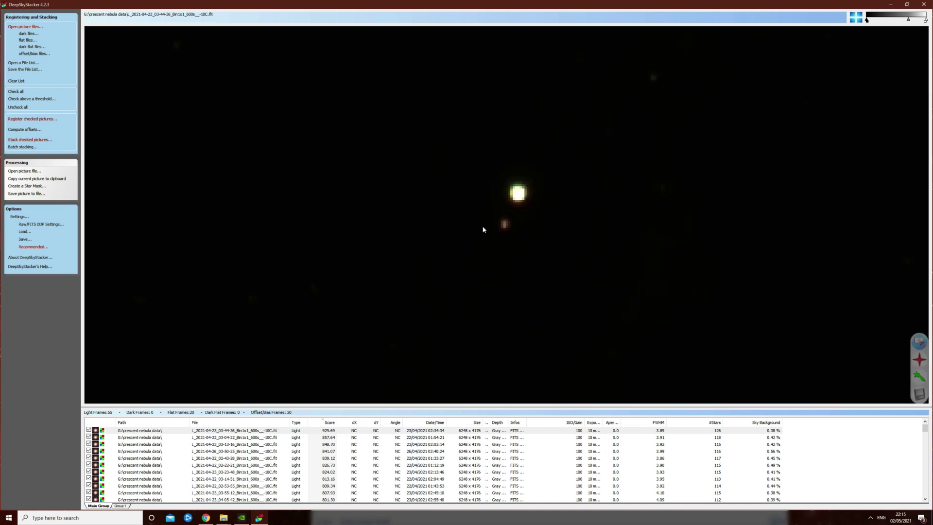
{"action": "scroll", "coordinate": [483, 230], "scroll_direction": "down", "scroll_amount": 4}
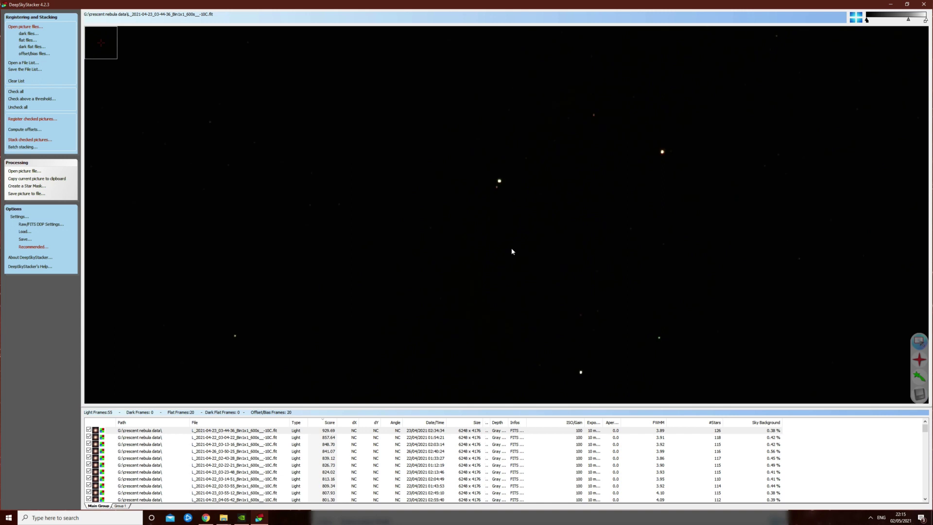
{"action": "scroll", "coordinate": [512, 251], "scroll_direction": "down", "scroll_amount": 2}
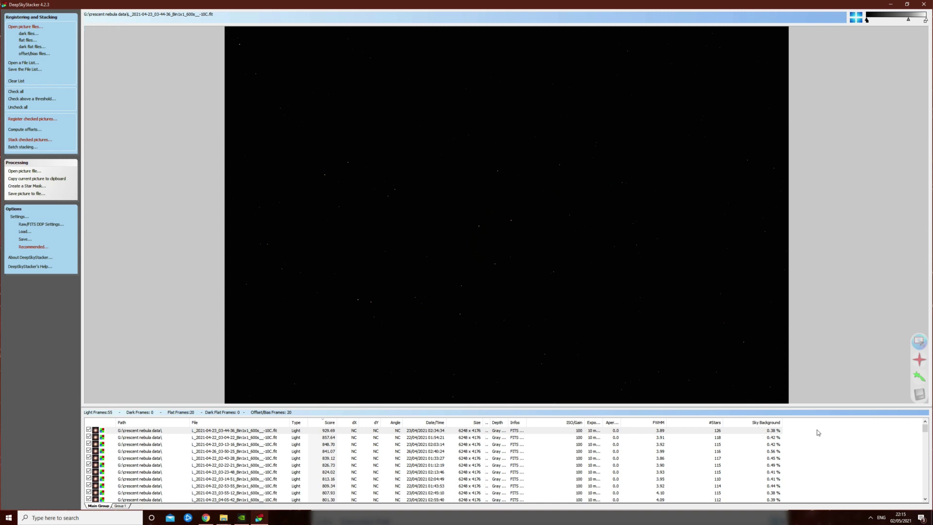
- Scroll down the list and load the lowest-scoring light frame, score 251.37, into the viewer
{"action": "left_click", "coordinate": [769, 432]}
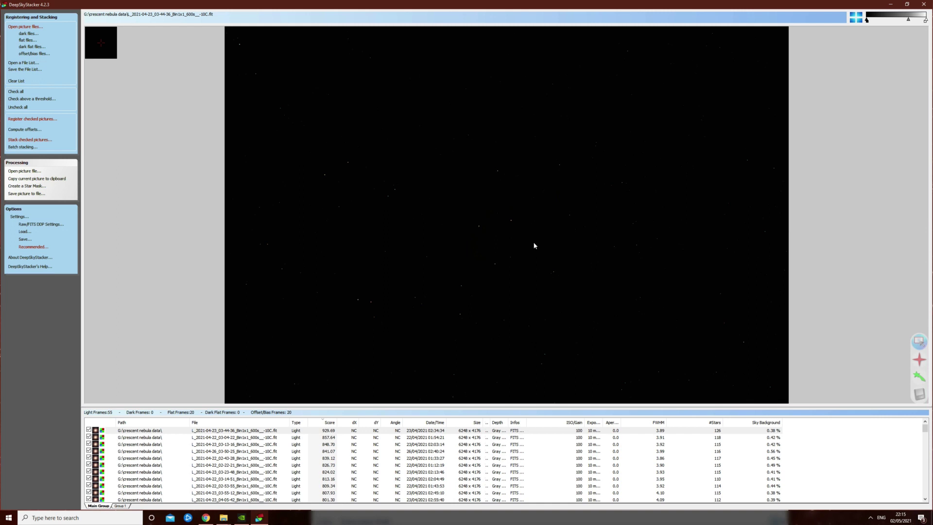
{"action": "left_click", "coordinate": [327, 432]}
{"action": "scroll", "coordinate": [331, 437], "scroll_direction": "down", "scroll_amount": 4}
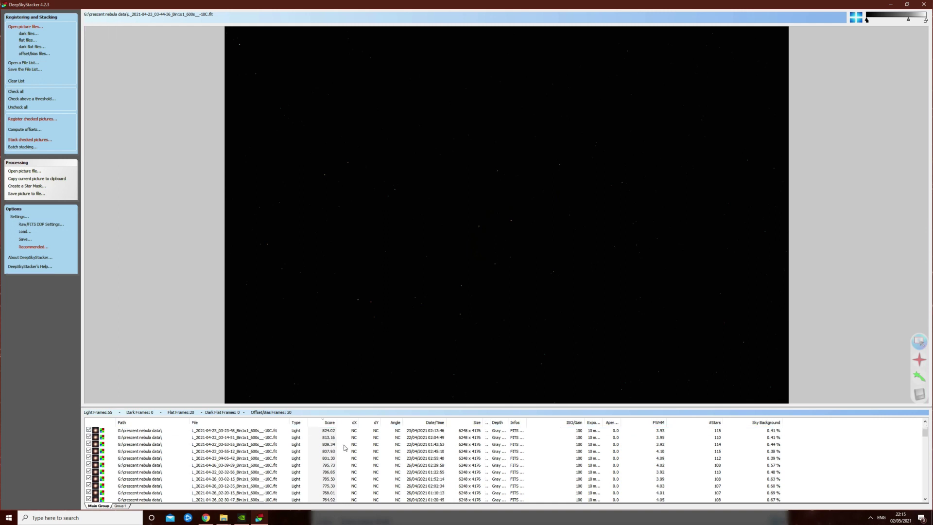
{"action": "scroll", "coordinate": [369, 434], "scroll_direction": "down", "scroll_amount": 6}
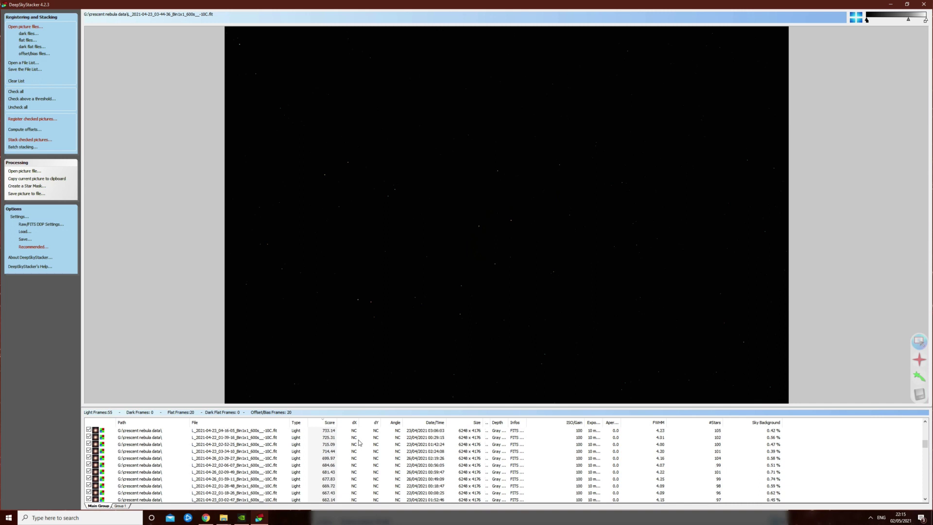
{"action": "scroll", "coordinate": [352, 452], "scroll_direction": "down", "scroll_amount": 7}
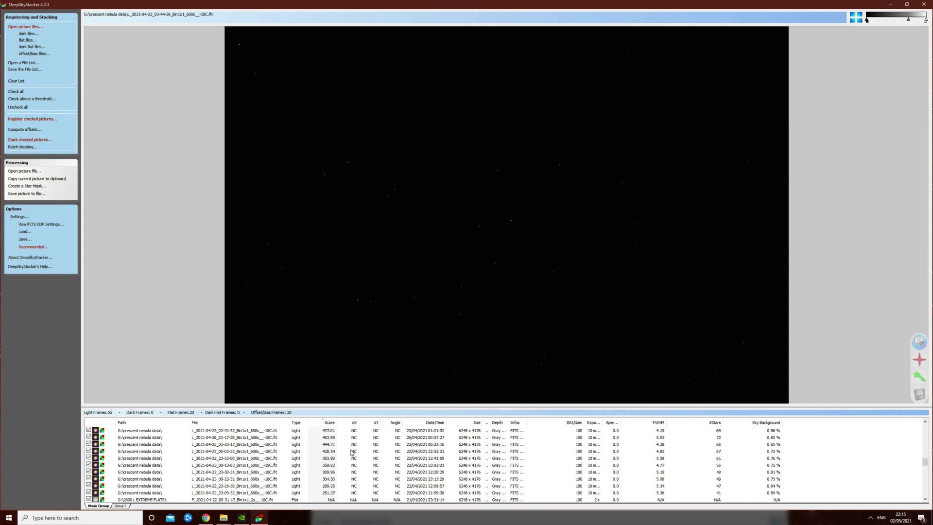
{"action": "left_click", "coordinate": [328, 453]}
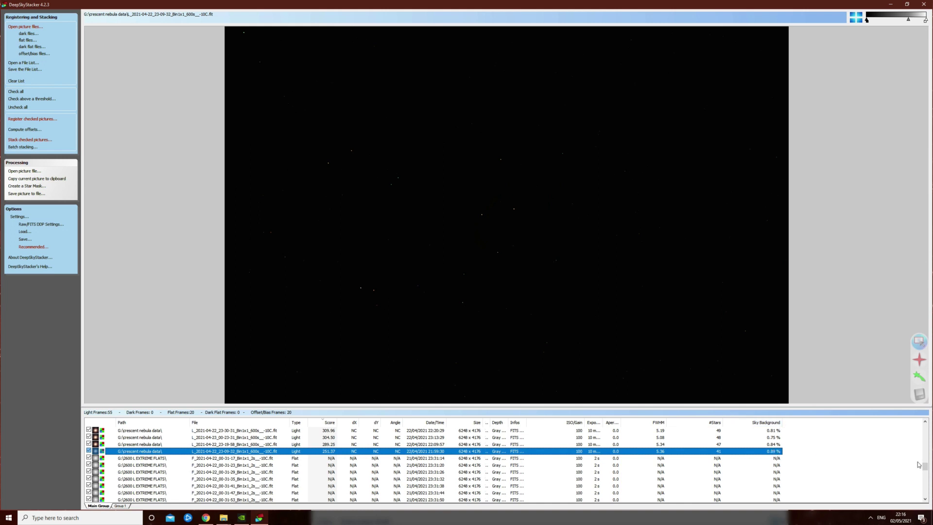
{"action": "mouse_move", "coordinate": [925, 466]}
{"action": "left_mouse_down"}
{"action": "mouse_move", "coordinate": [923, 420]}
{"action": "mouse_move", "coordinate": [925, 464]}
{"action": "left_mouse_up"}
{"action": "scroll", "coordinate": [572, 422], "scroll_direction": "down", "scroll_amount": 1}
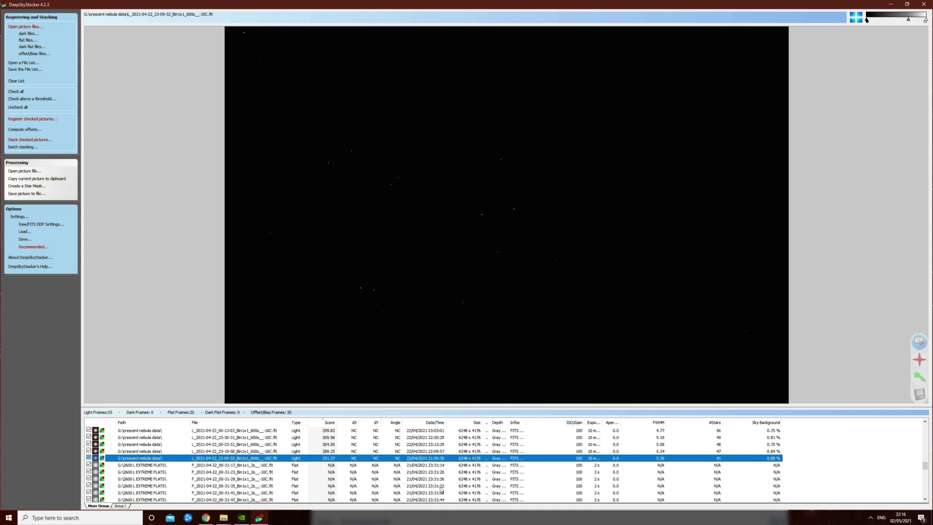
{"action": "left_click", "coordinate": [396, 402]}
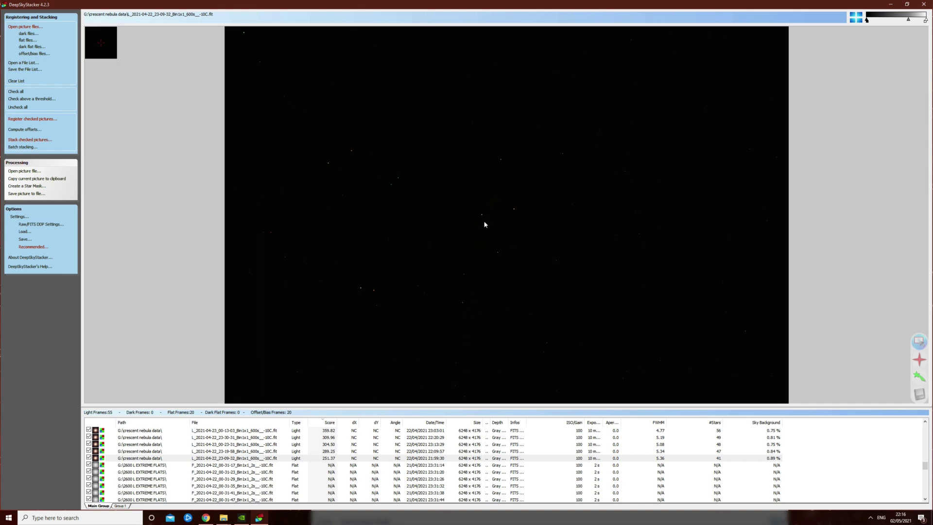
{"action": "scroll", "coordinate": [485, 224], "scroll_direction": "up", "scroll_amount": 4}
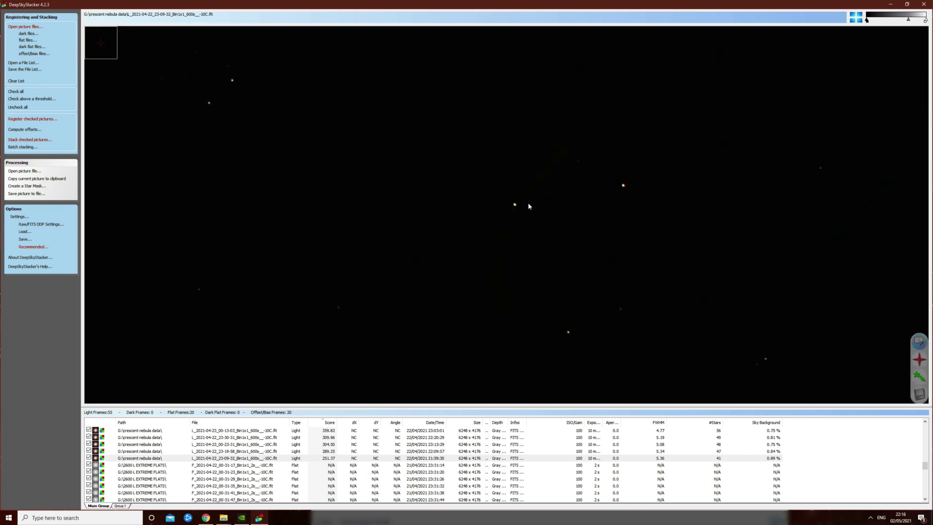
{"action": "scroll", "coordinate": [516, 220], "scroll_direction": "up", "scroll_amount": 4}
{"action": "scroll", "coordinate": [465, 256], "scroll_direction": "down", "scroll_amount": 2}
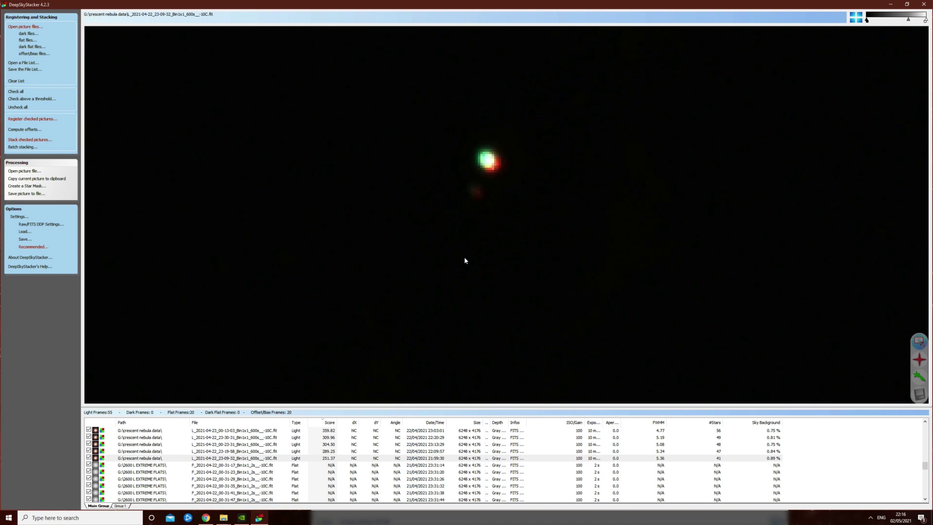
{"action": "scroll", "coordinate": [519, 218], "scroll_direction": "down", "scroll_amount": 1}
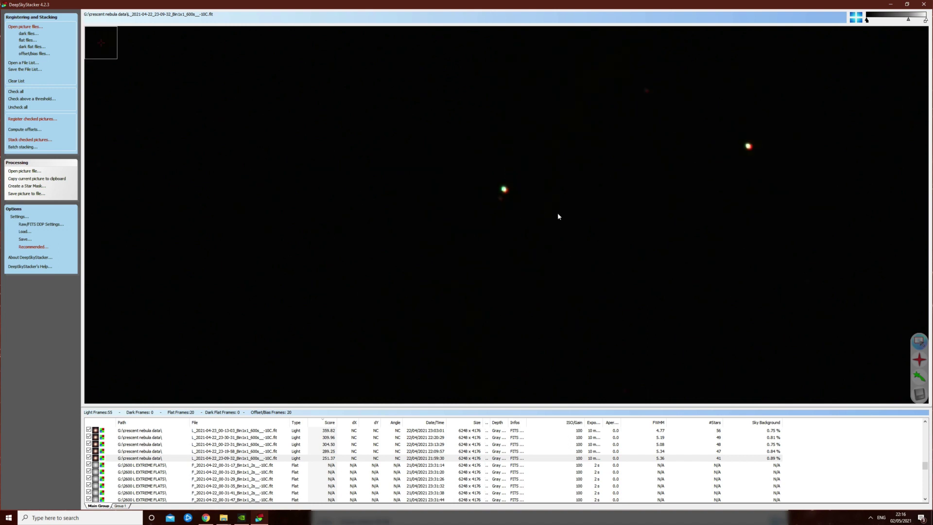
{"action": "scroll", "coordinate": [505, 232], "scroll_direction": "down", "scroll_amount": 3}
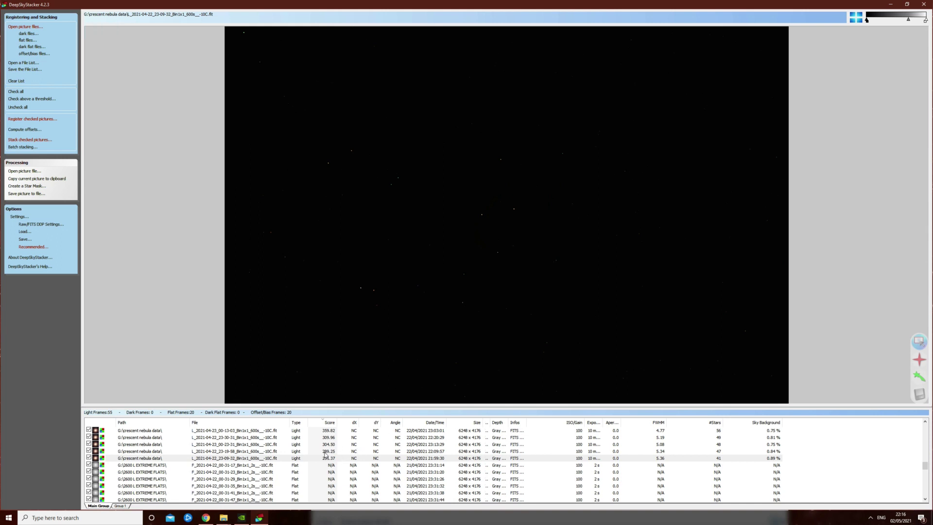
- Load the 289.25-score light frame, then step down to the next frame in the list
{"action": "left_click", "coordinate": [326, 452]}
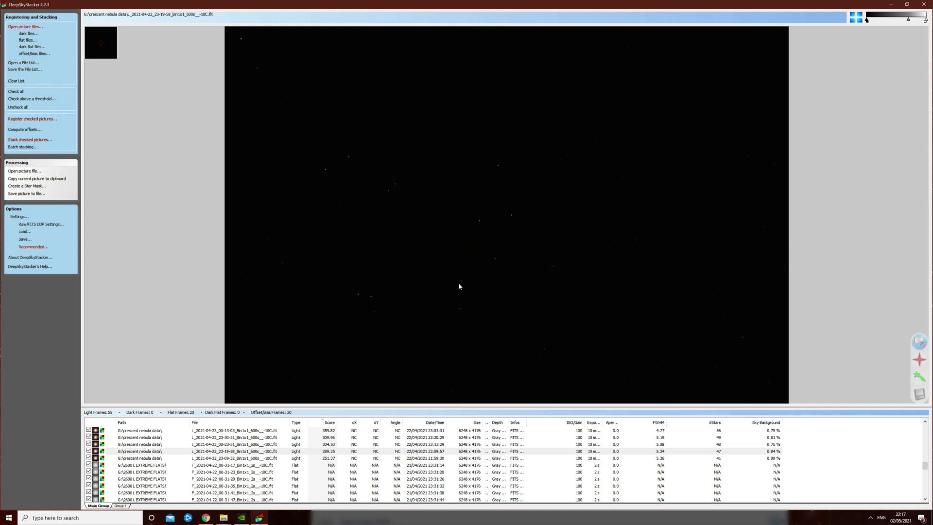
{"action": "key", "text": "Down"}
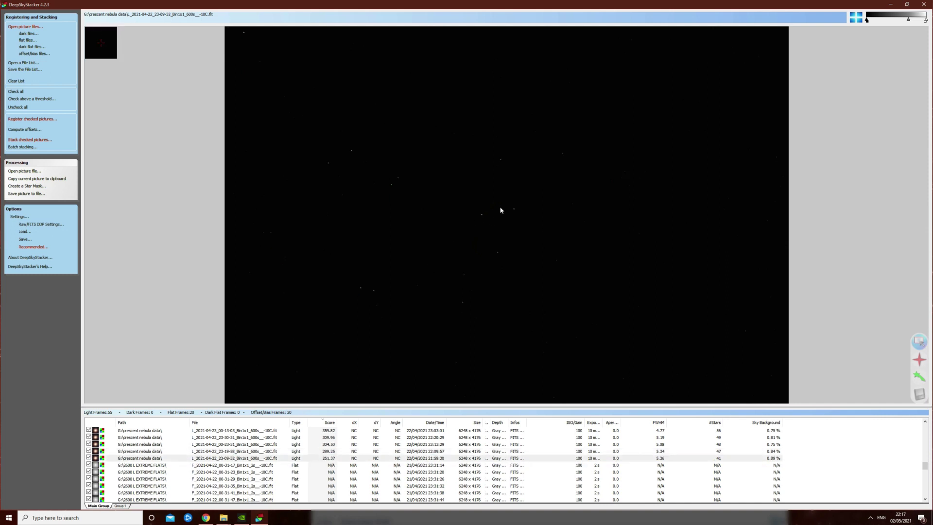
{"action": "scroll", "coordinate": [495, 209], "scroll_direction": "up", "scroll_amount": 3}
{"action": "scroll", "coordinate": [523, 248], "scroll_direction": "down", "scroll_amount": 3}
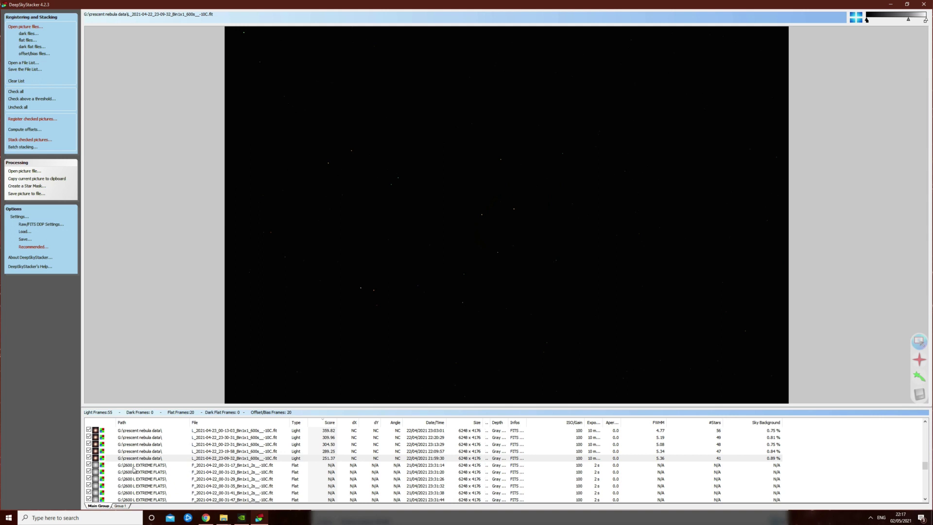
- Uncheck and recheck the 251.37 frame, then open Stack checked pictures
{"action": "left_click", "coordinate": [88, 458]}
{"action": "left_click", "coordinate": [89, 458]}
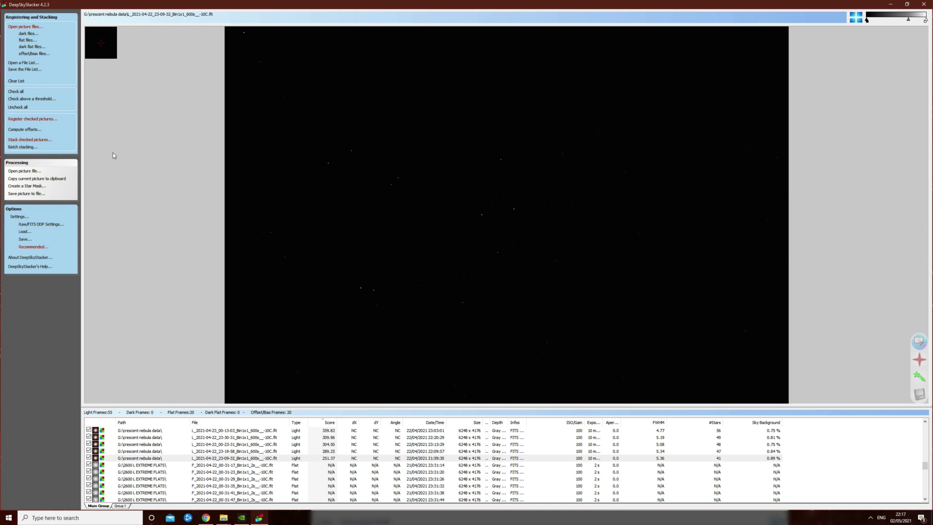
{"action": "left_click", "coordinate": [55, 141]}
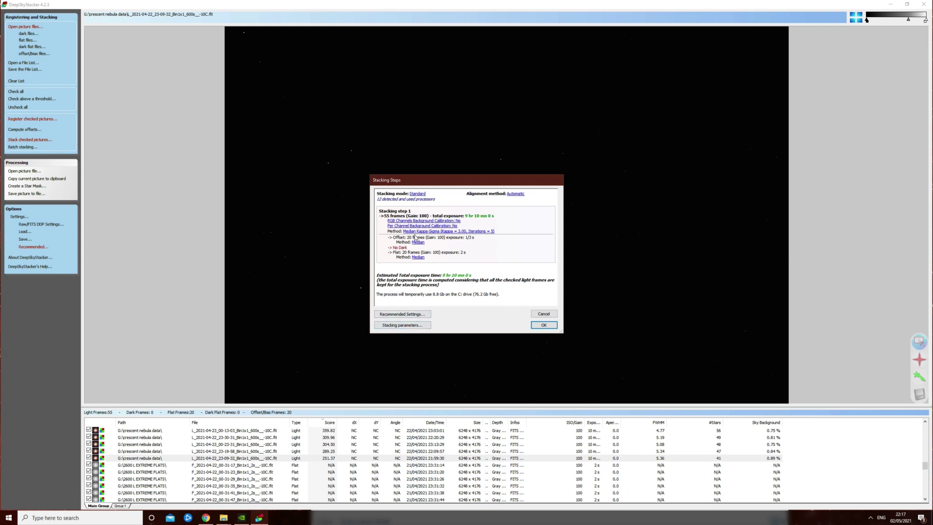
- Set light stacking to Median Kappa-Sigma clipping (kappa 3.00, 5 iterations) and stack the 55 frames
{"action": "left_click", "coordinate": [413, 325]}
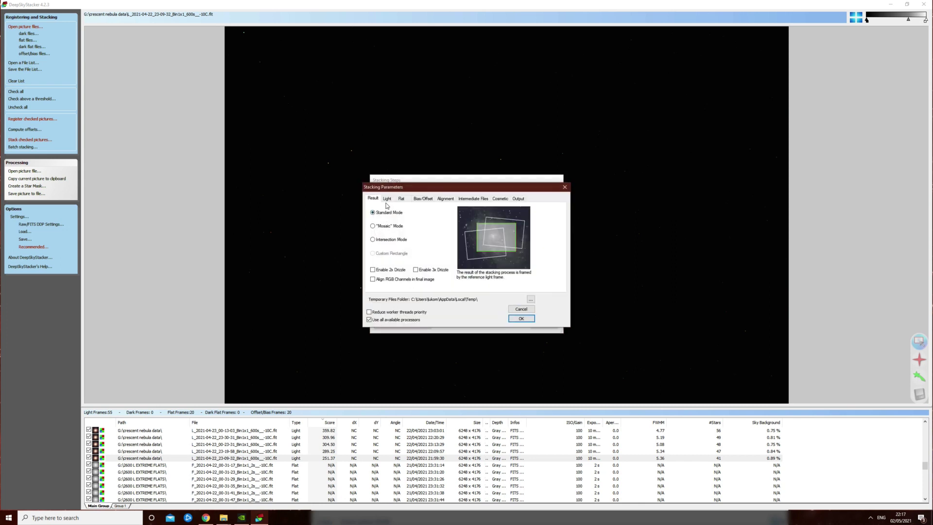
{"action": "left_click", "coordinate": [387, 199]}
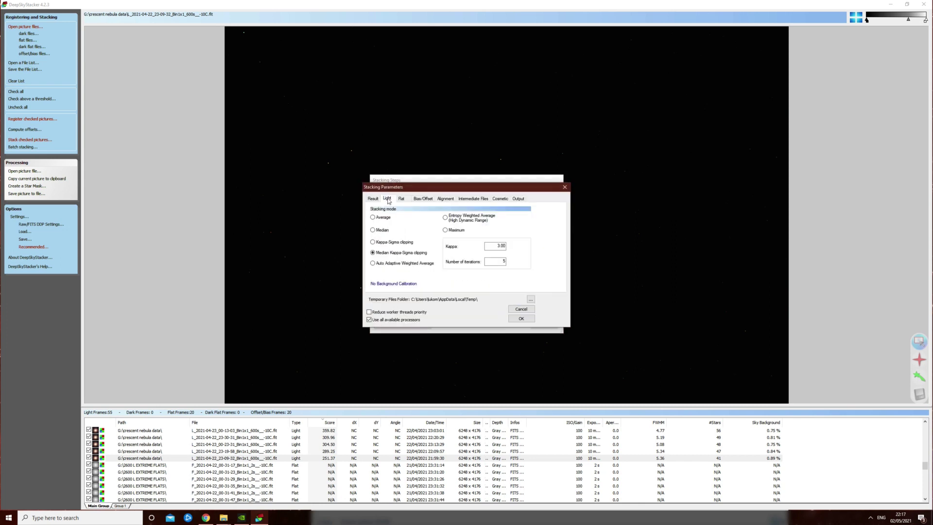
{"action": "left_click", "coordinate": [373, 217]}
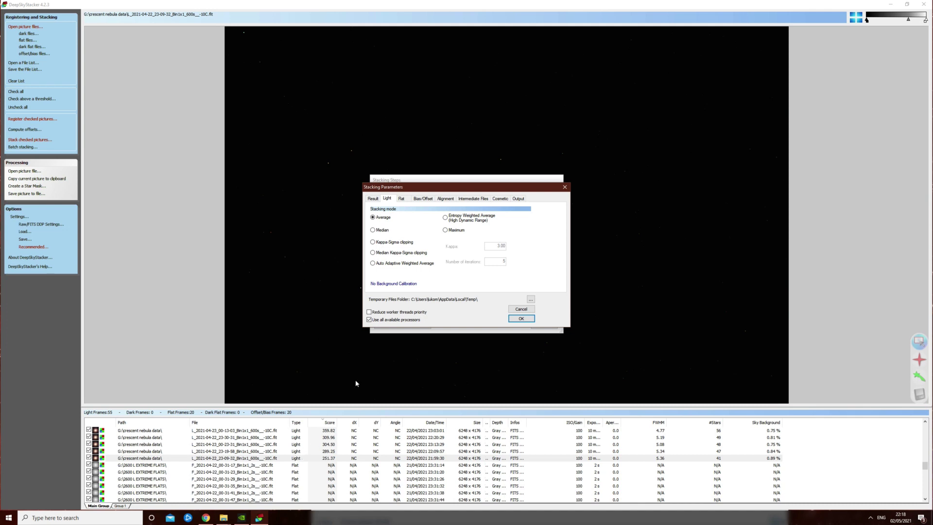
{"action": "left_click", "coordinate": [374, 253]}
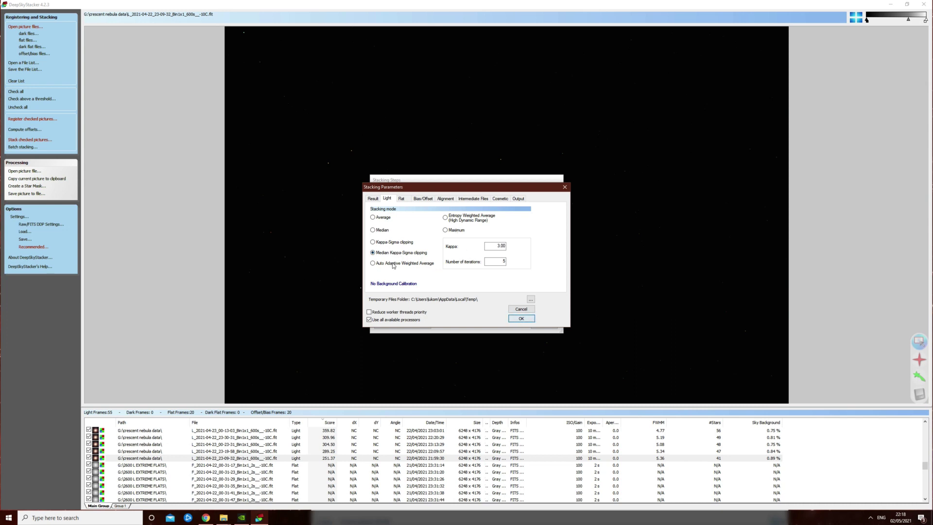
{"action": "left_click", "coordinate": [522, 320]}
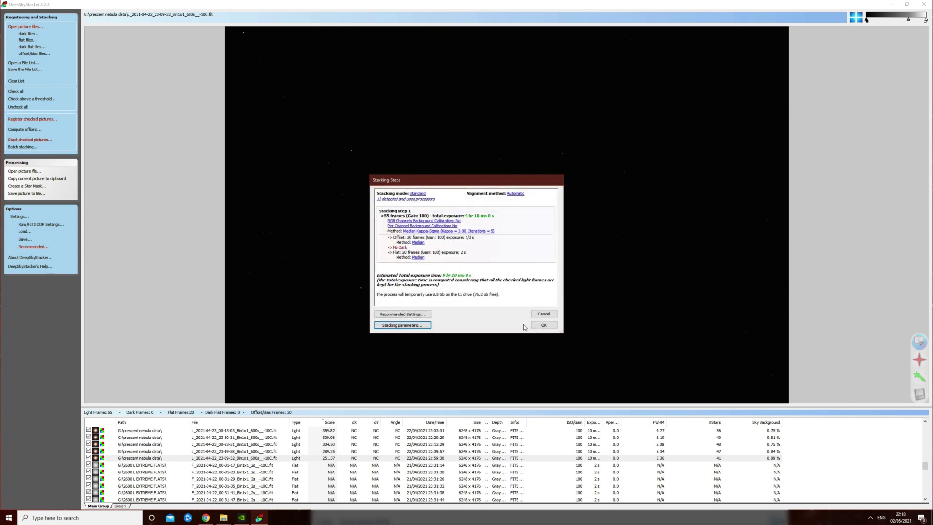
{"action": "left_click", "coordinate": [545, 325]}
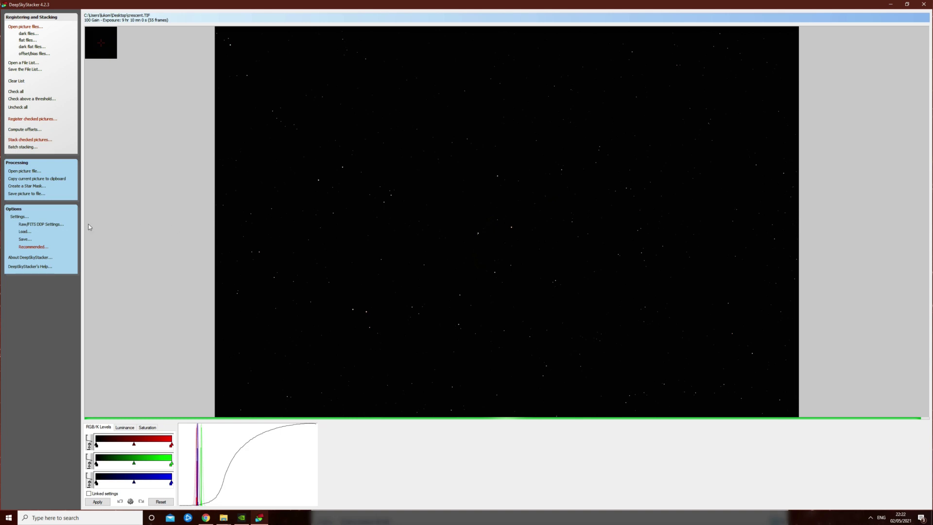
- Save the stacked image to the Desktop as abc.TIF in TIFF 16 bit/ch format
{"action": "left_click", "coordinate": [35, 195]}
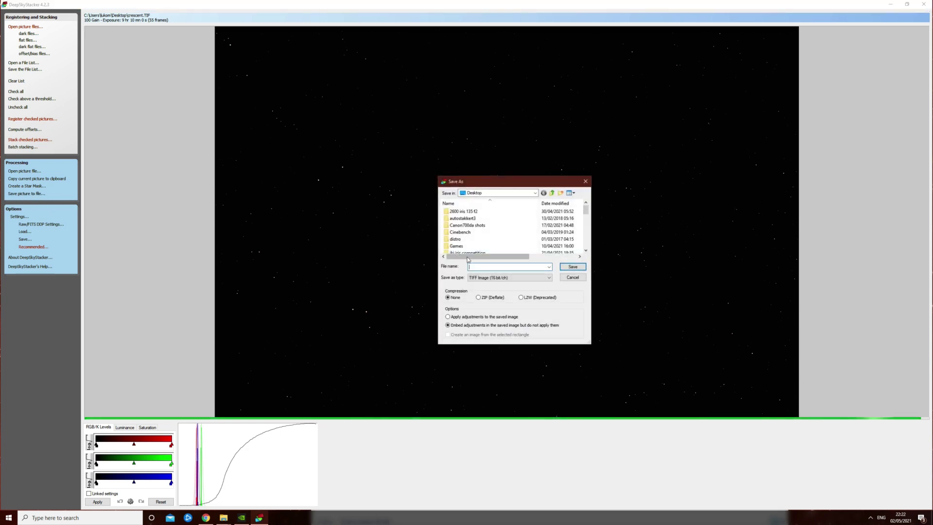
{"action": "type", "text": "abc"}
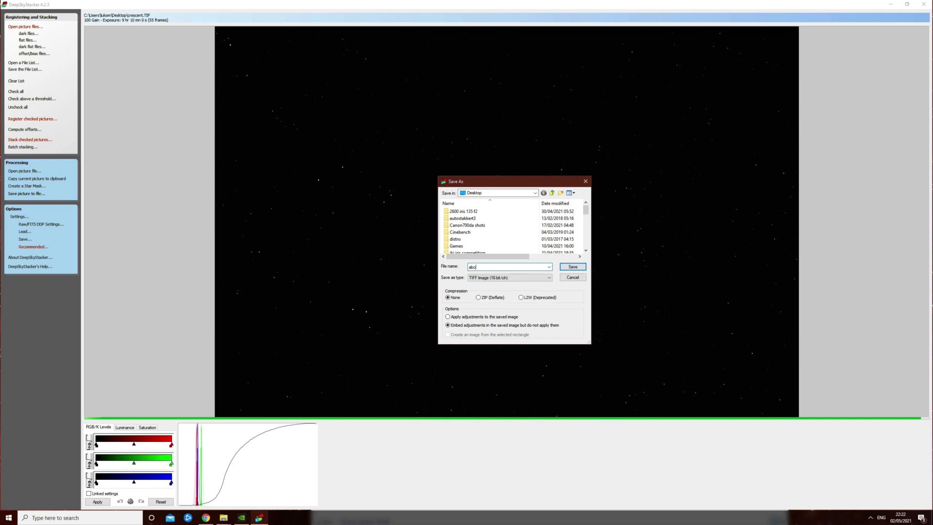
{"action": "left_click", "coordinate": [515, 278]}
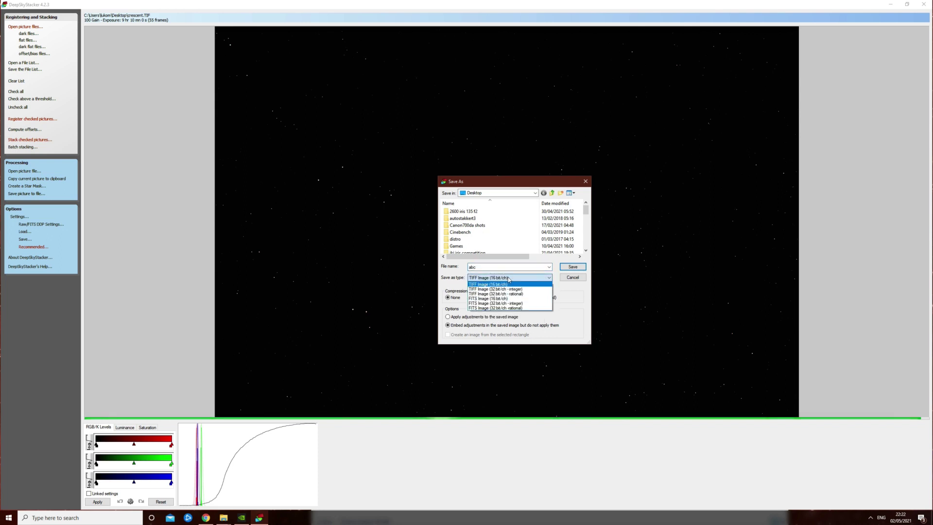
{"action": "left_click", "coordinate": [511, 281]}
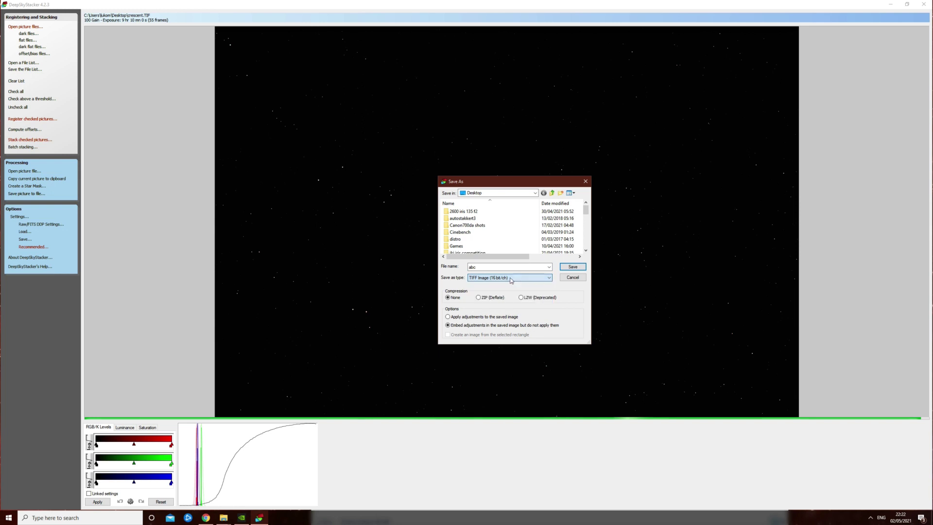
{"action": "left_click", "coordinate": [580, 268]}
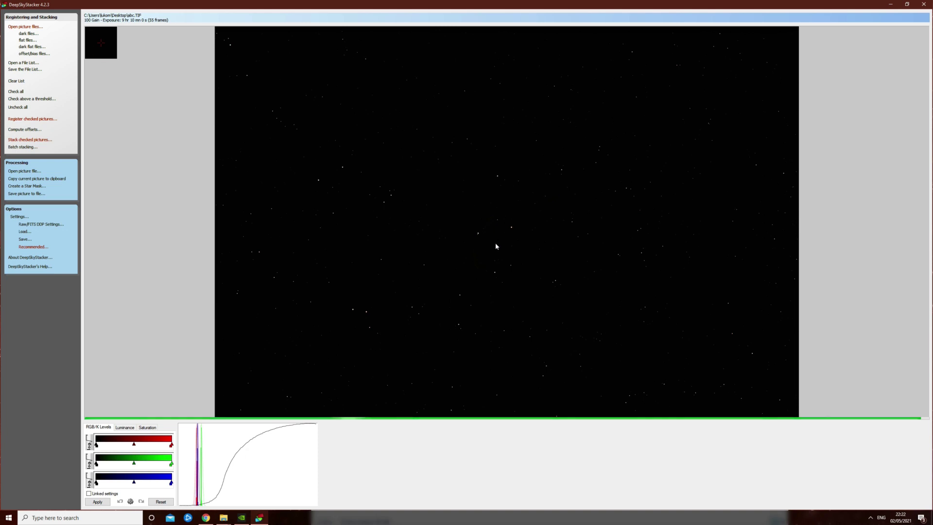
{"action": "scroll", "coordinate": [504, 228], "scroll_direction": "up", "scroll_amount": 3}
{"action": "scroll", "coordinate": [510, 223], "scroll_direction": "up", "scroll_amount": 1}
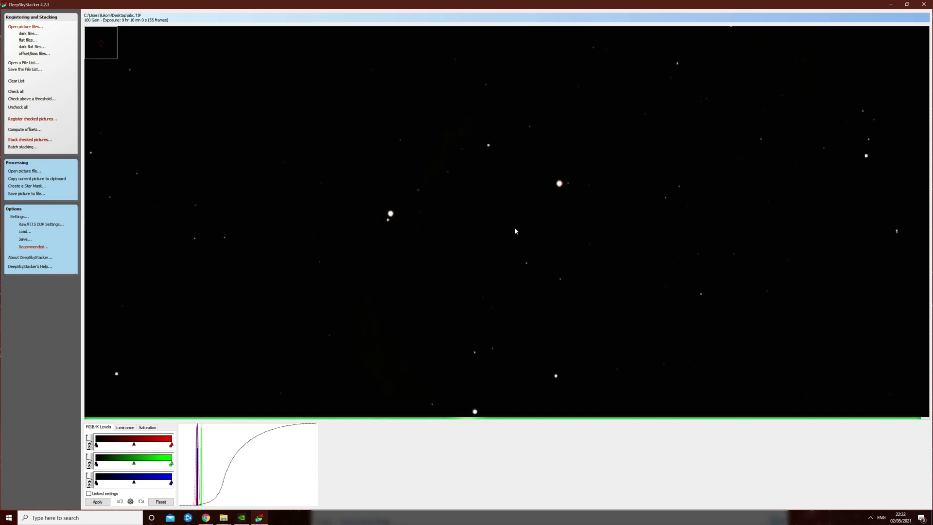
{"action": "scroll", "coordinate": [510, 223], "scroll_direction": "down", "scroll_amount": 1}
{"action": "scroll", "coordinate": [510, 224], "scroll_direction": "down", "scroll_amount": 2}
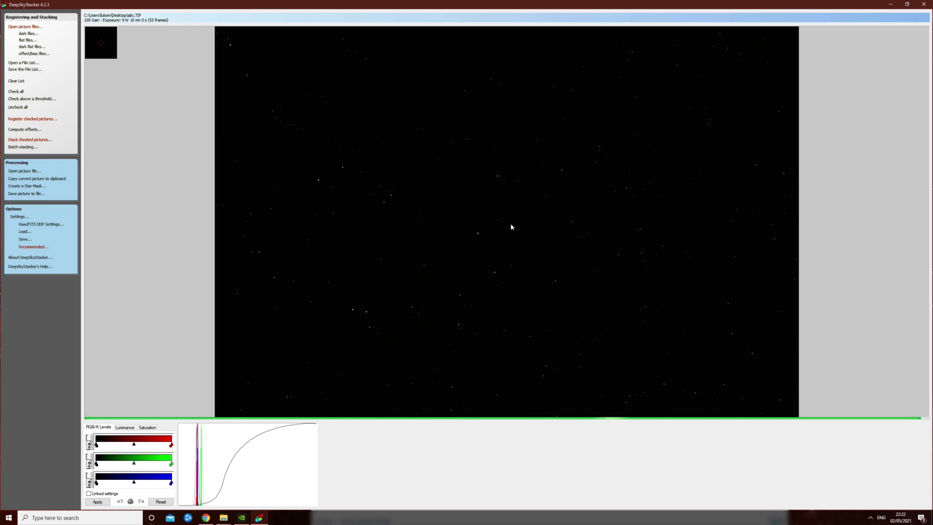